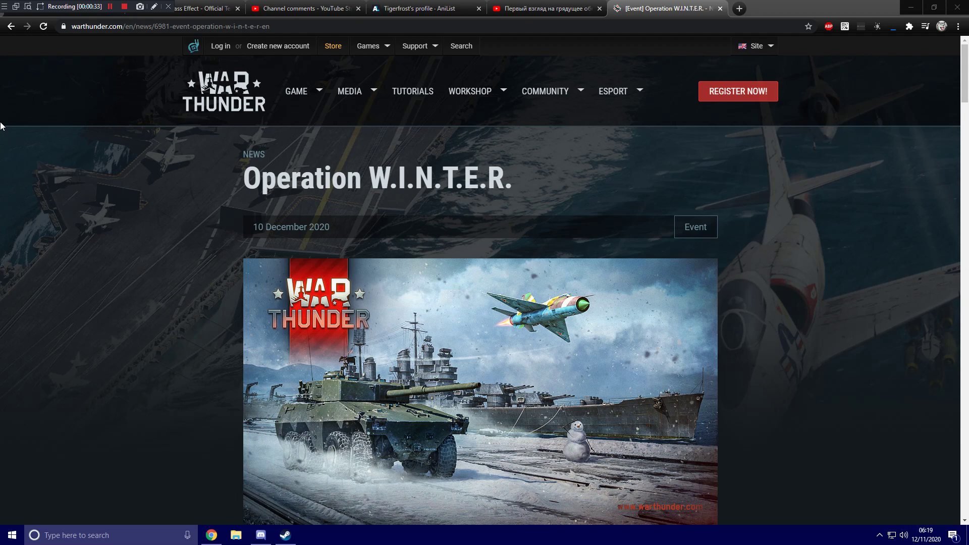
scroll(832, 199, "down", 2)
scroll(844, 206, "down", 3)
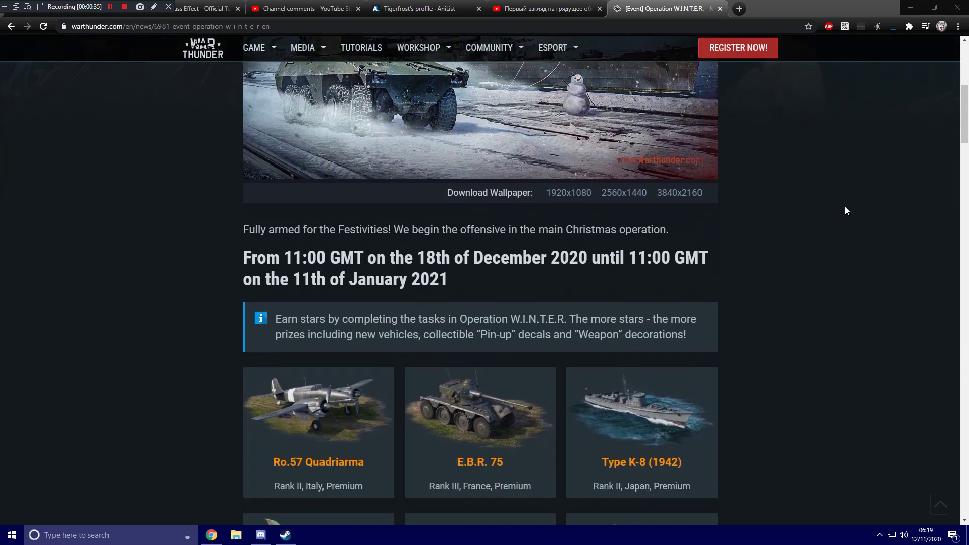
scroll(845, 210, "down", 1)
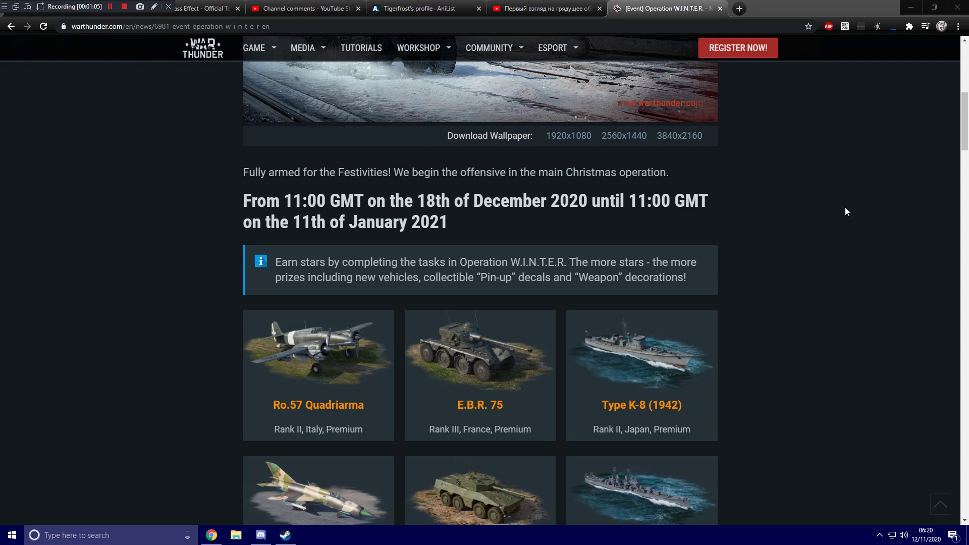
scroll(845, 212, "down", 1)
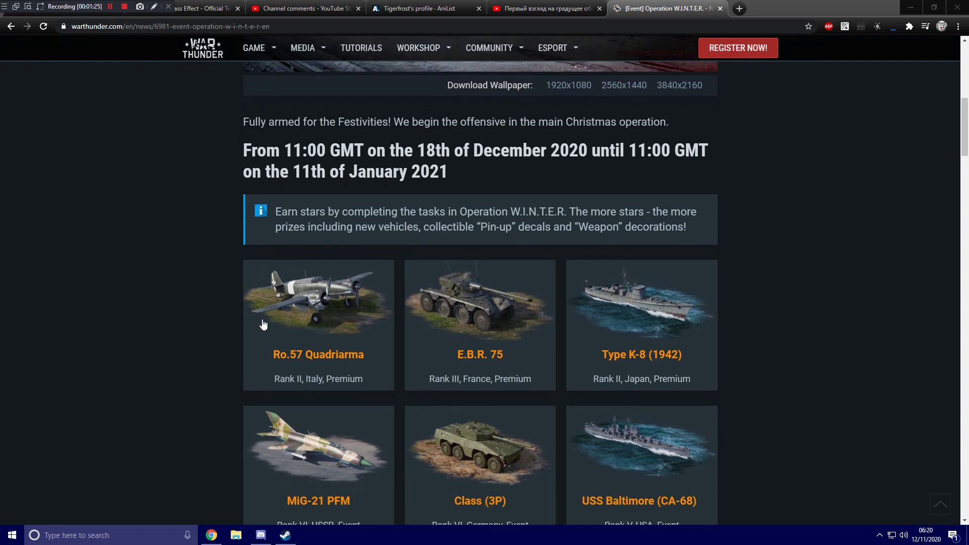
Step: Enlarge the Ro.57 Quadriarma reward image in the gallery
left_click(324, 300)
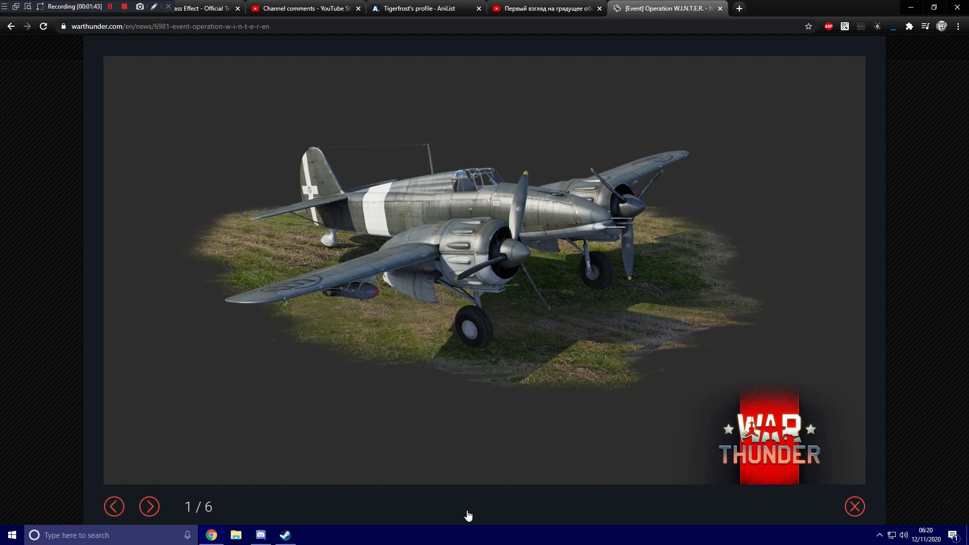
left_click(23, 329)
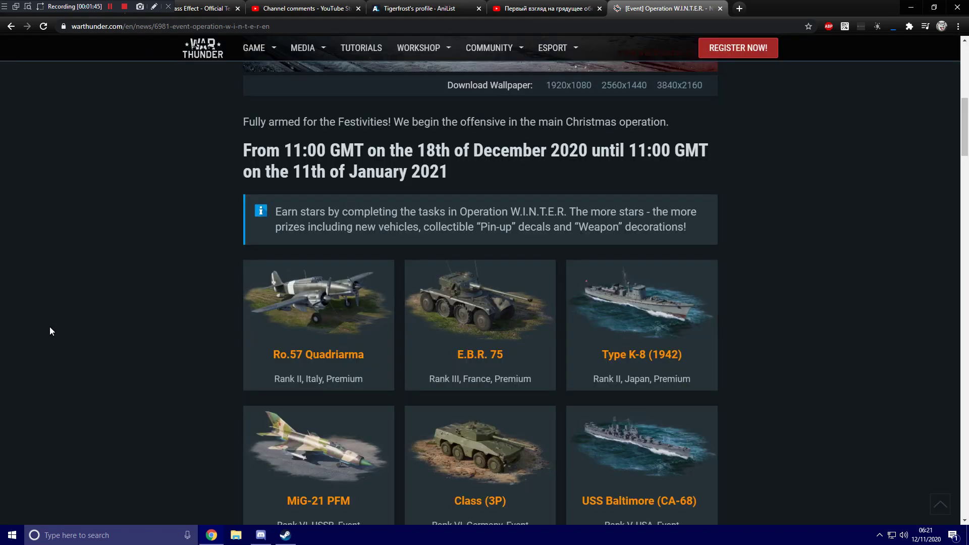
scroll(263, 346, "down", 1)
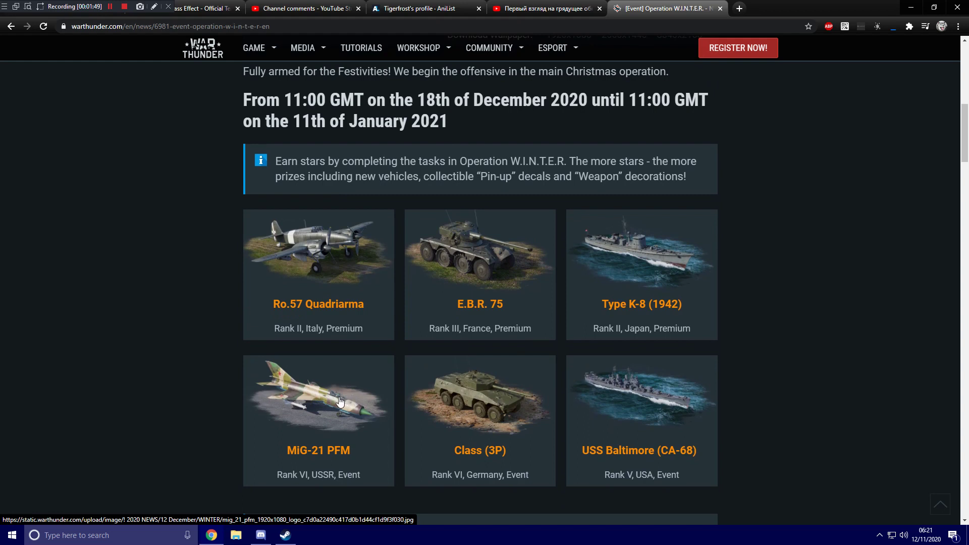
left_click(339, 402)
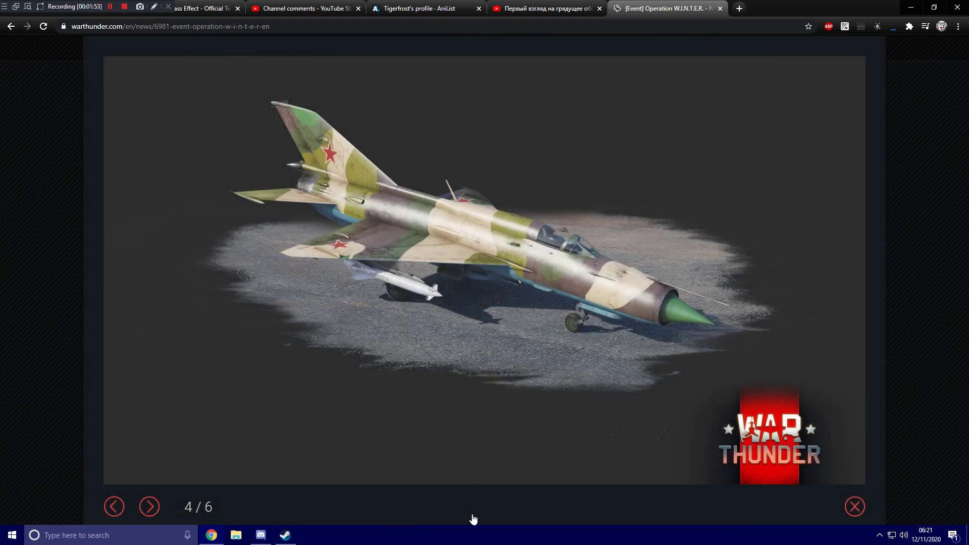
left_click(4, 394)
left_click(332, 399)
left_click(51, 309)
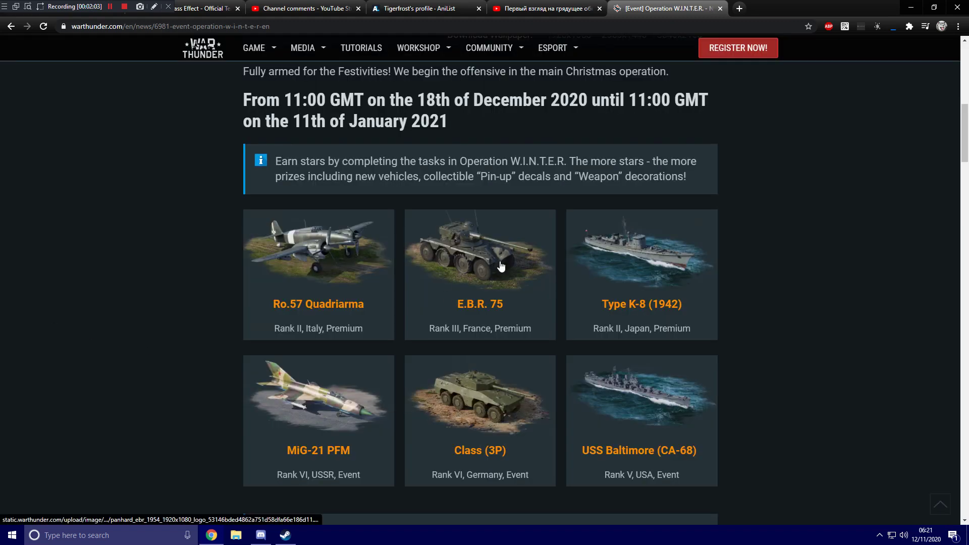
left_click(474, 260)
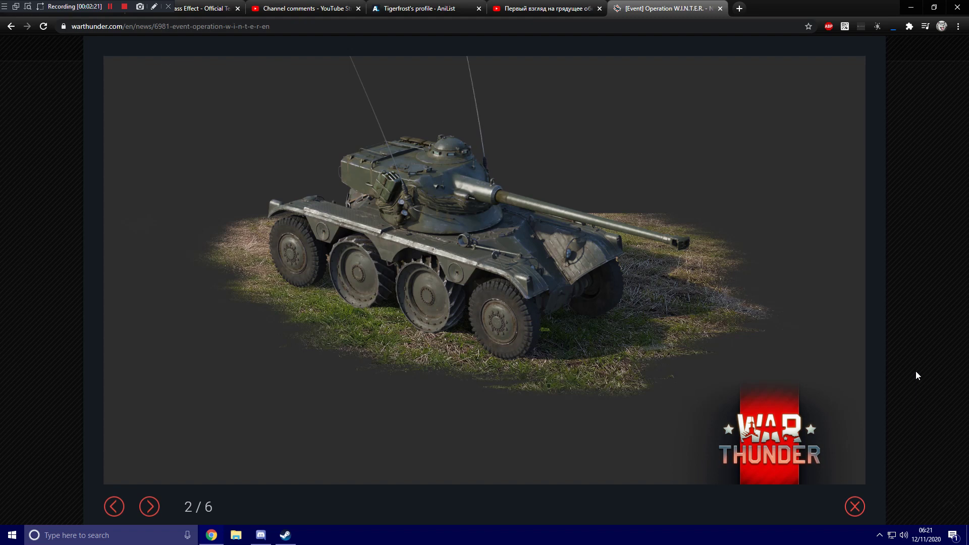
left_click(30, 305)
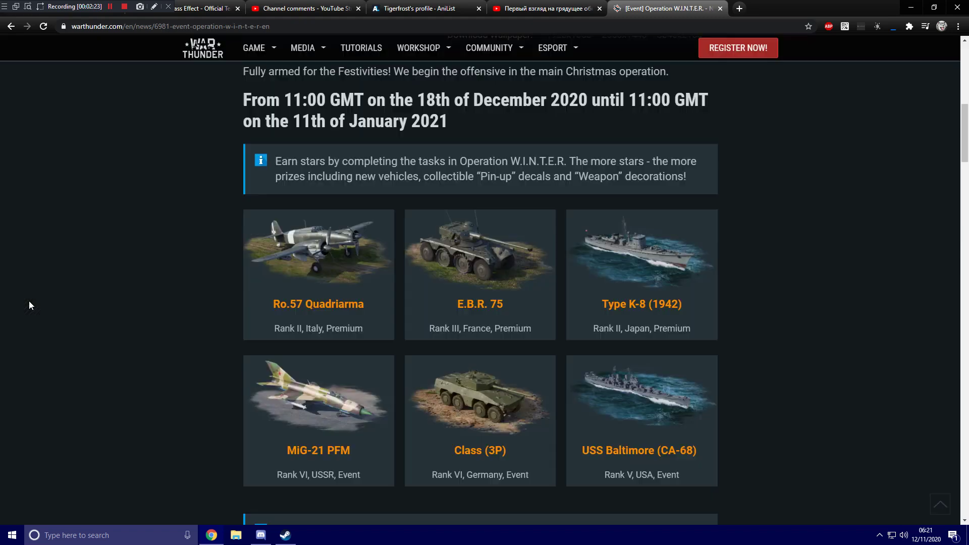
left_click(492, 399)
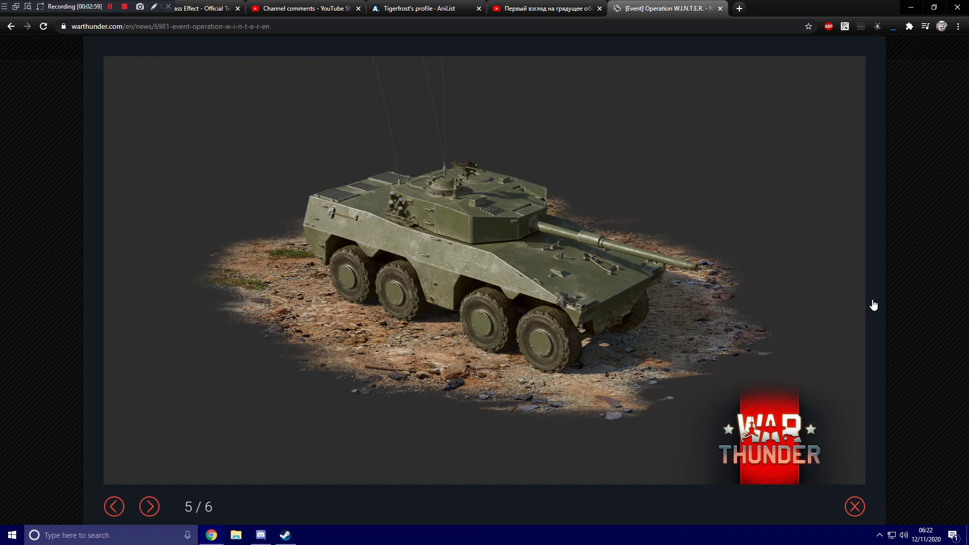
left_click(943, 312)
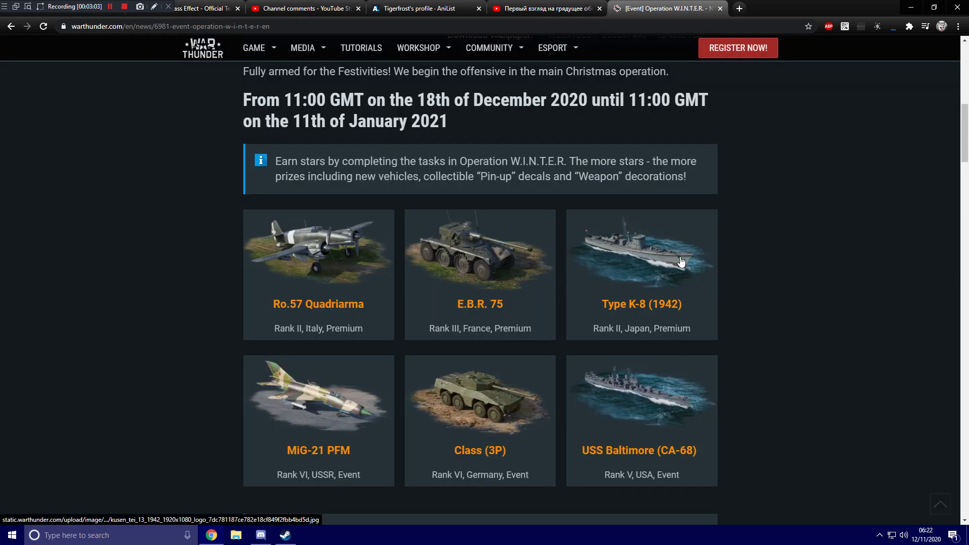
left_click(645, 244)
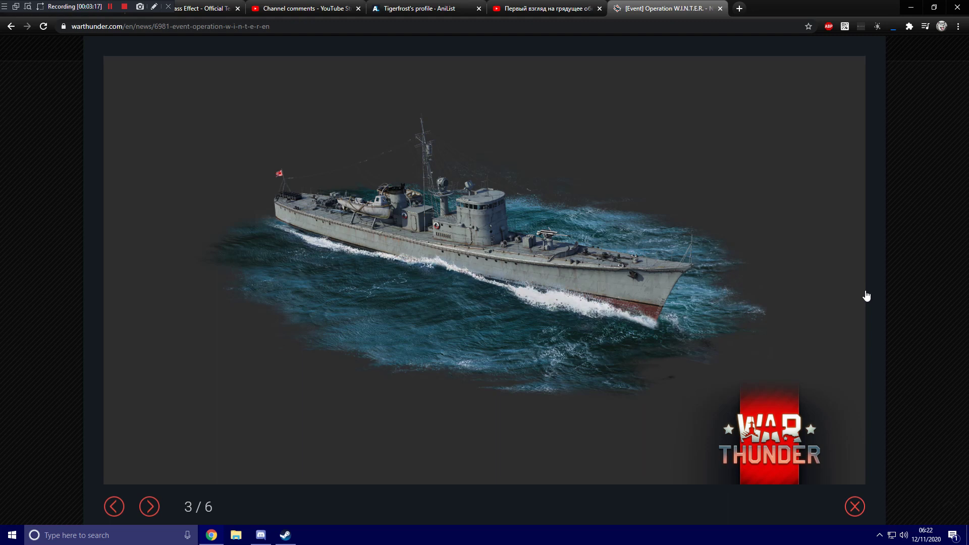
left_click(924, 330)
scroll(756, 326, "down", 1)
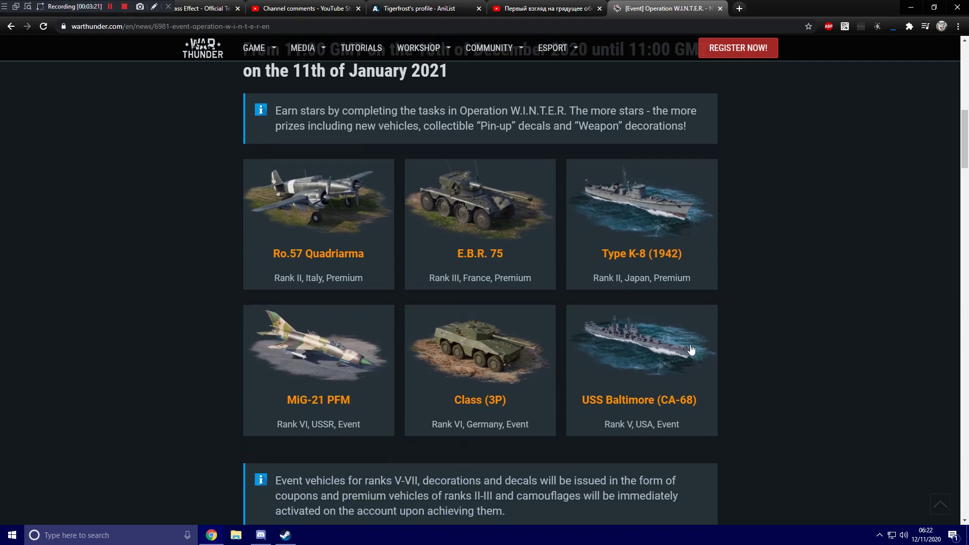
left_click(660, 358)
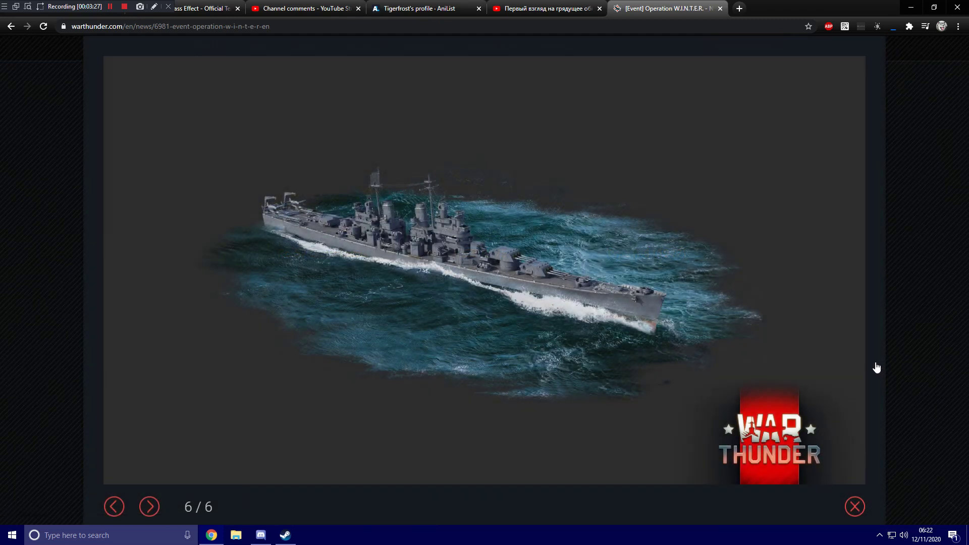
left_click(917, 310)
left_click(633, 336)
left_click(914, 321)
left_click(646, 350)
left_click(915, 330)
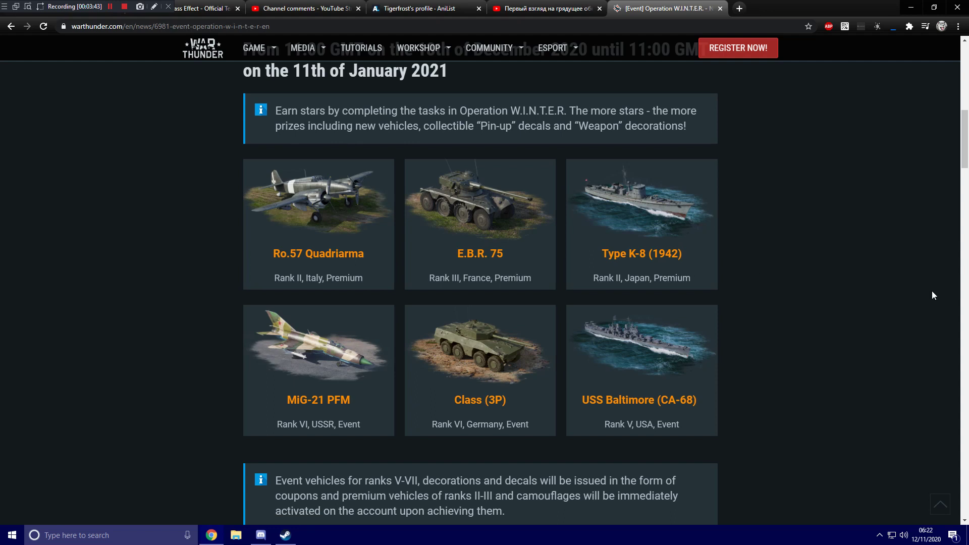
scroll(884, 280, "down", 1)
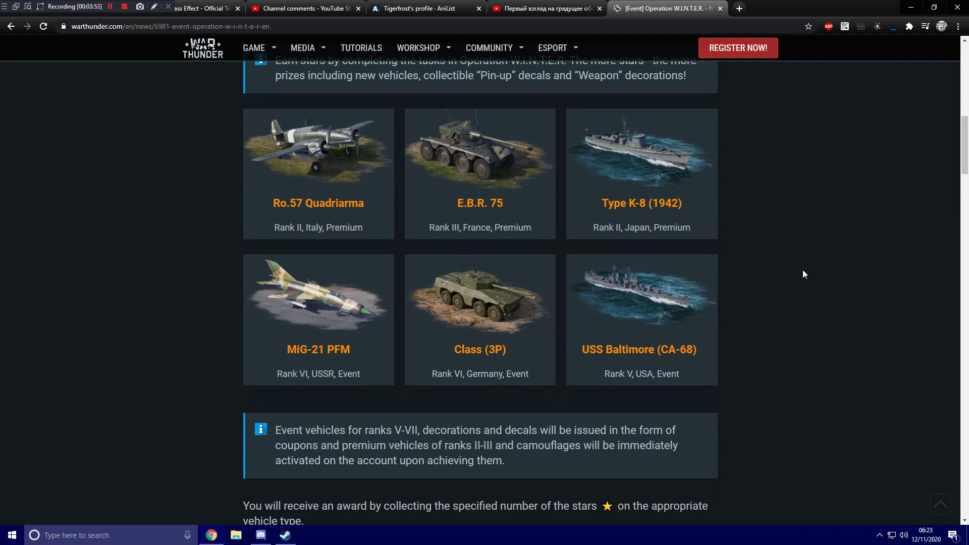
scroll(803, 274, "down", 1)
scroll(804, 274, "down", 1)
scroll(802, 274, "down", 1)
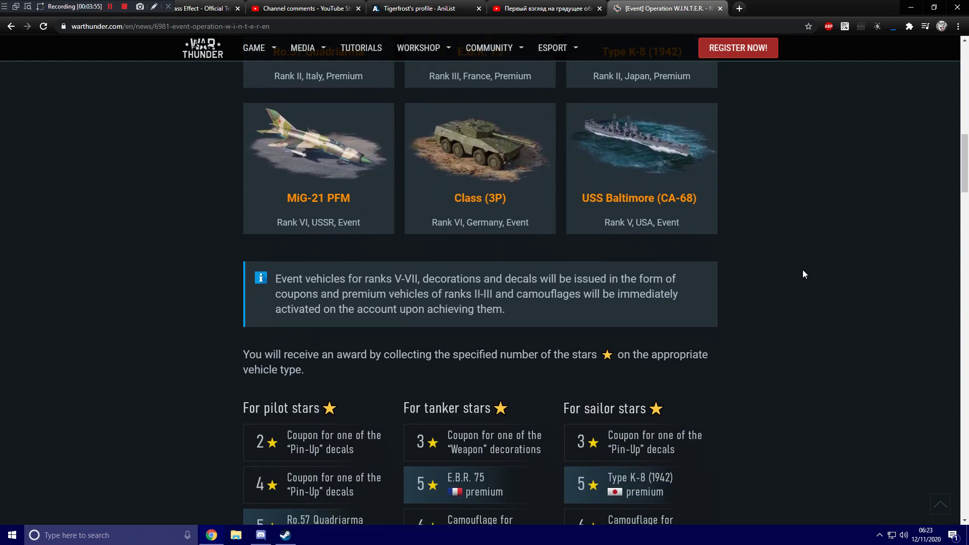
scroll(802, 274, "down", 1)
Step: Highlight and clear lines of the event-vehicle coupon note, including the ranks II-III phrase
left_click_drag(280, 227, 551, 270)
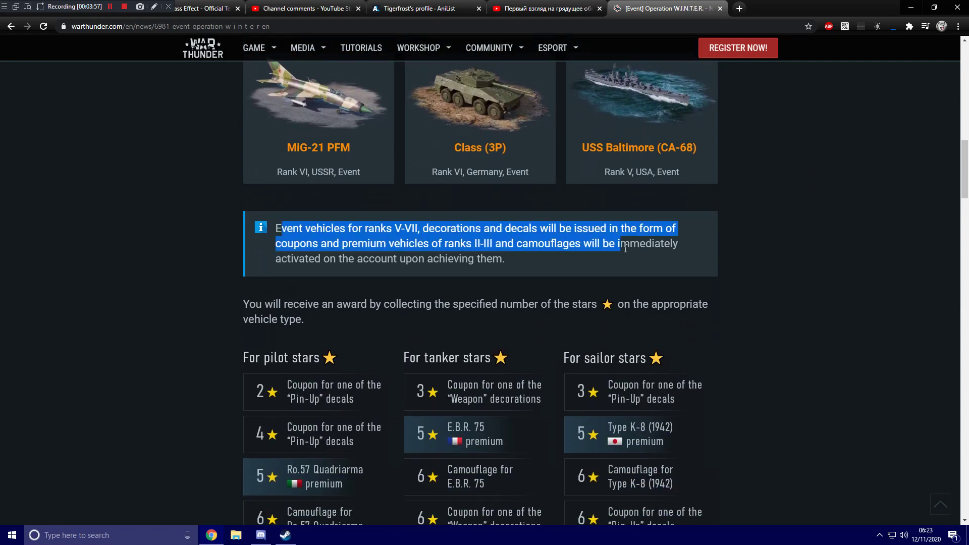
left_click(551, 270)
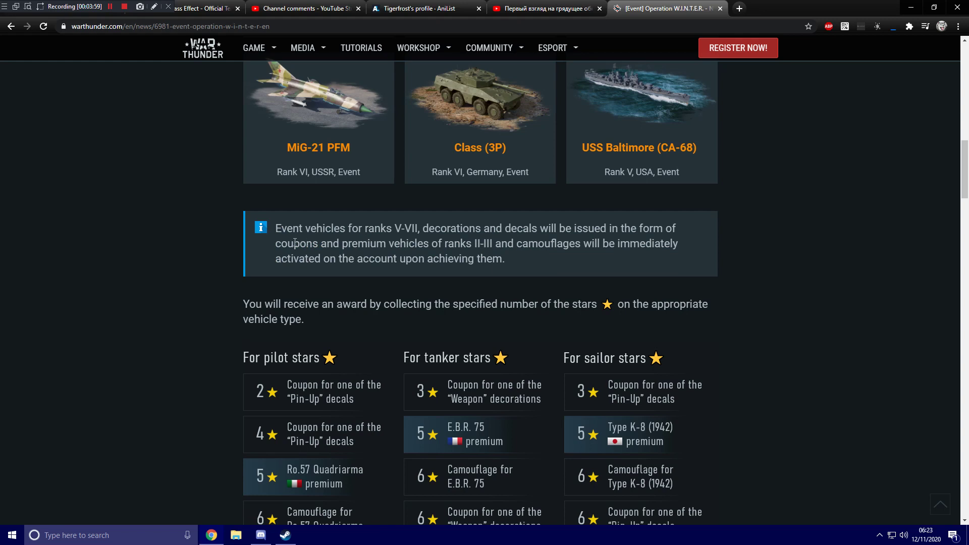
left_click_drag(280, 228, 460, 228)
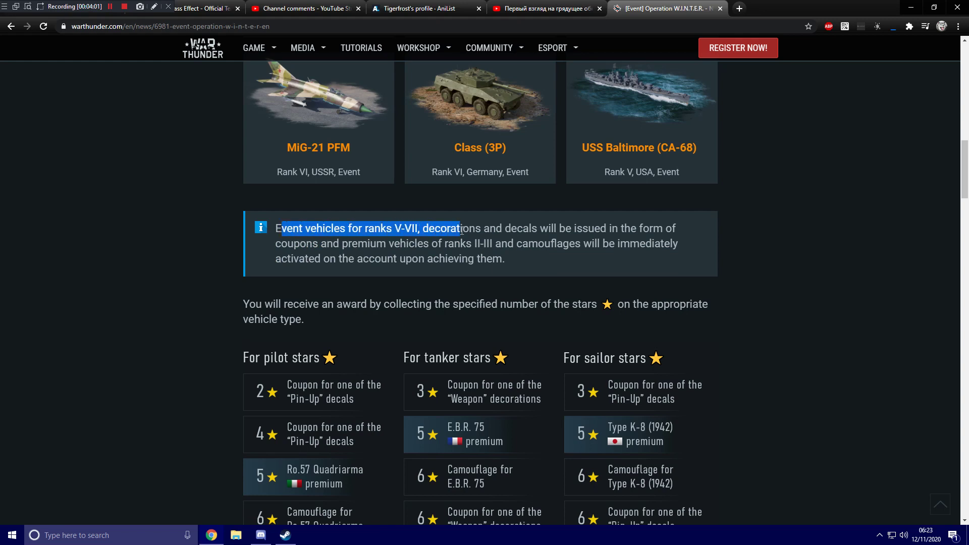
mouse_move(461, 227)
left_mouse_down()
mouse_move(625, 228)
mouse_move(686, 240)
left_mouse_up()
left_click(592, 269)
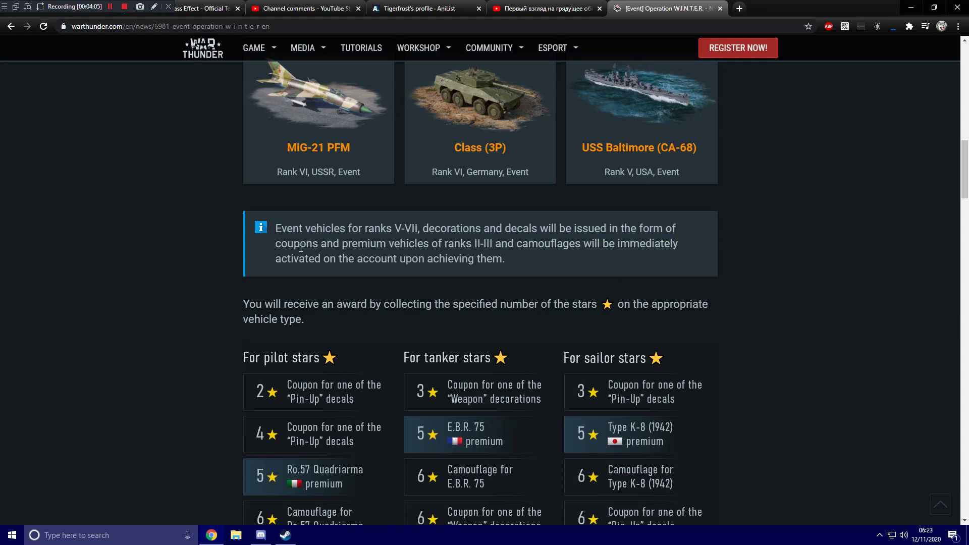
left_click_drag(299, 243, 340, 243)
left_click(339, 243)
left_click_drag(399, 243, 564, 264)
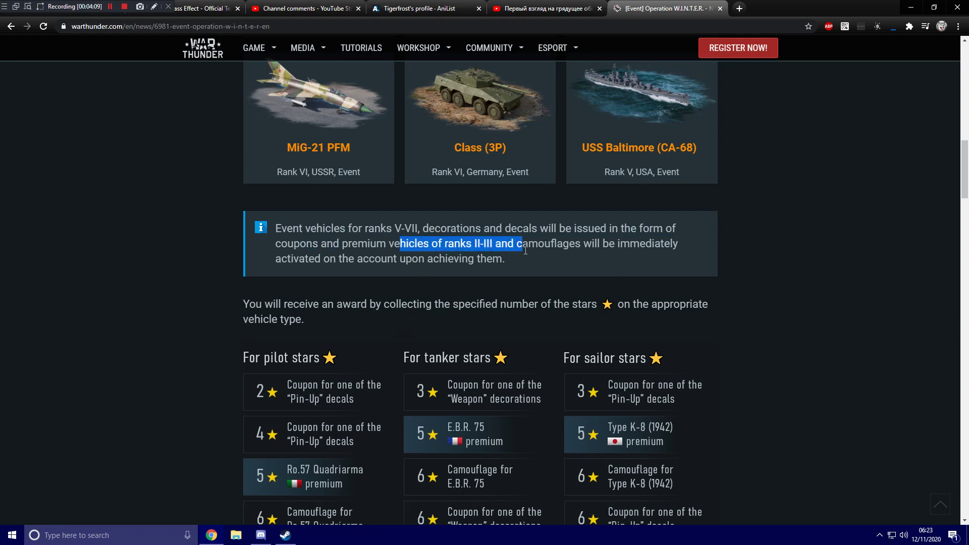
left_click(563, 262)
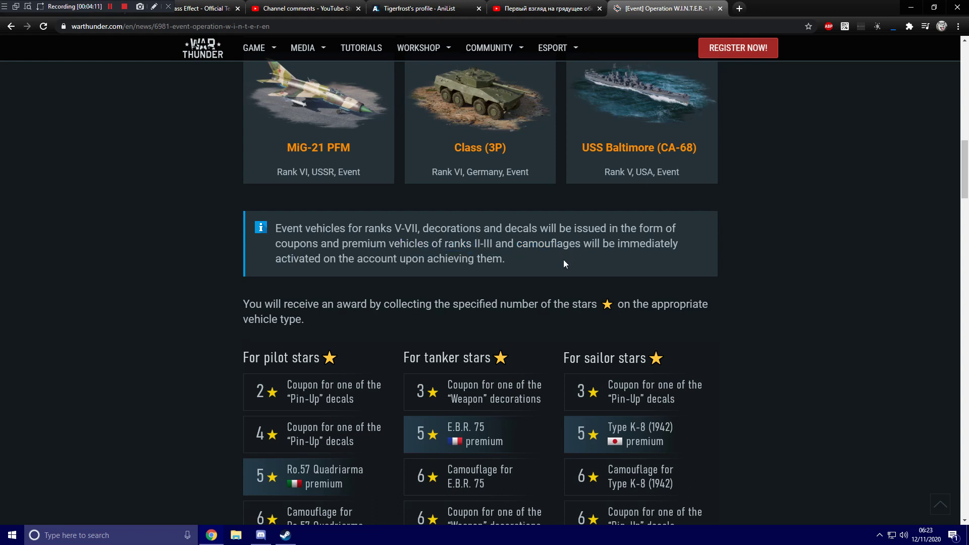
scroll(644, 246, "down", 1)
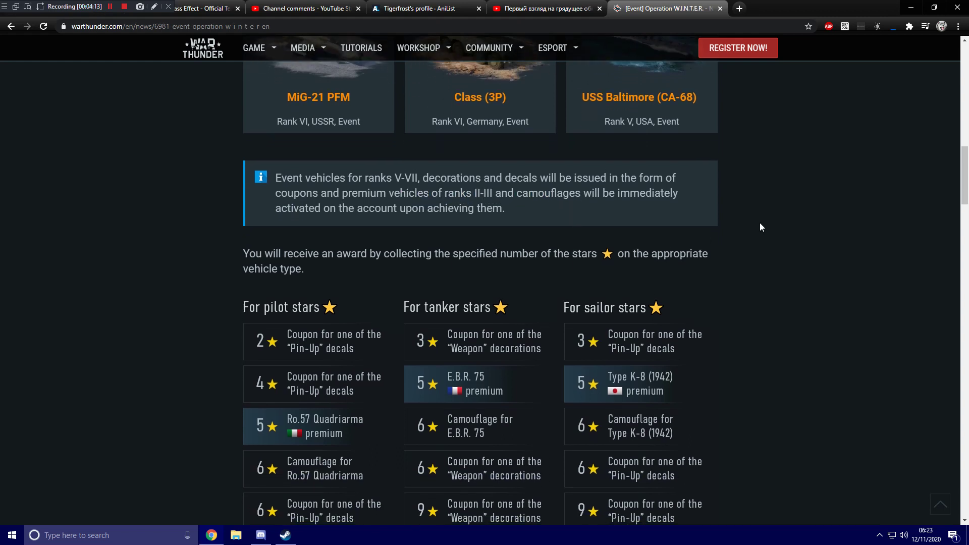
scroll(779, 218, "up", 2)
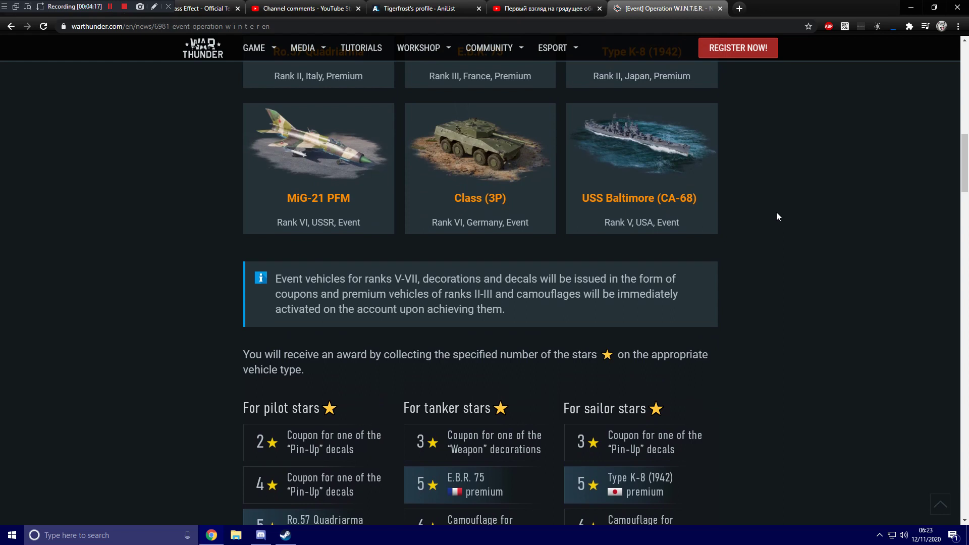
scroll(764, 212, "down", 4)
left_click_drag(281, 154, 753, 208)
Step: Clear the highlight on the award sentence above the star reward tables
left_click(753, 210)
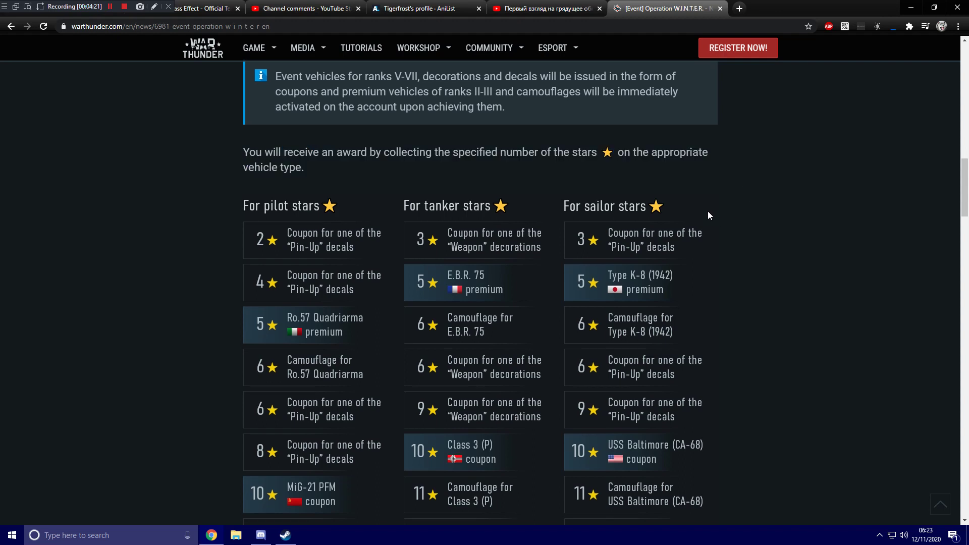
scroll(708, 216, "down", 2)
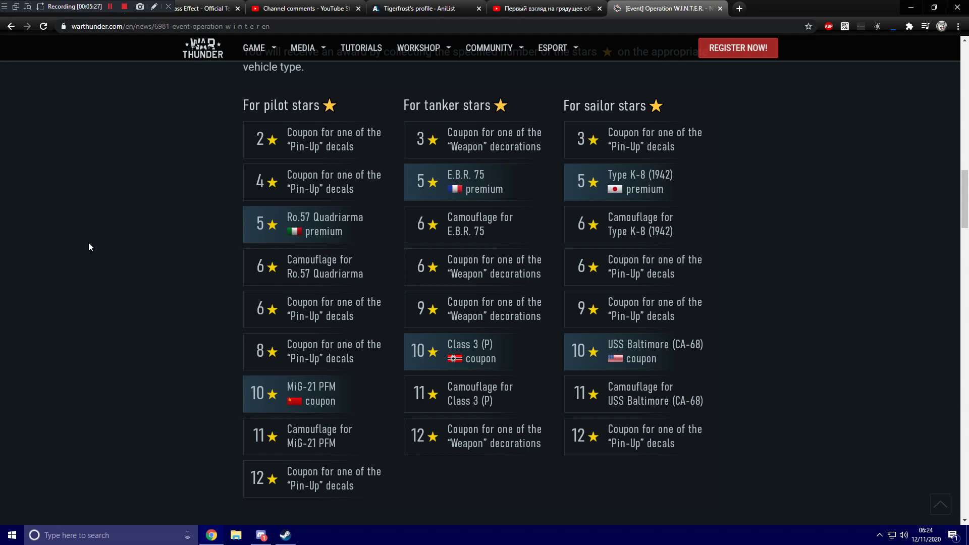
scroll(88, 247, "down", 1)
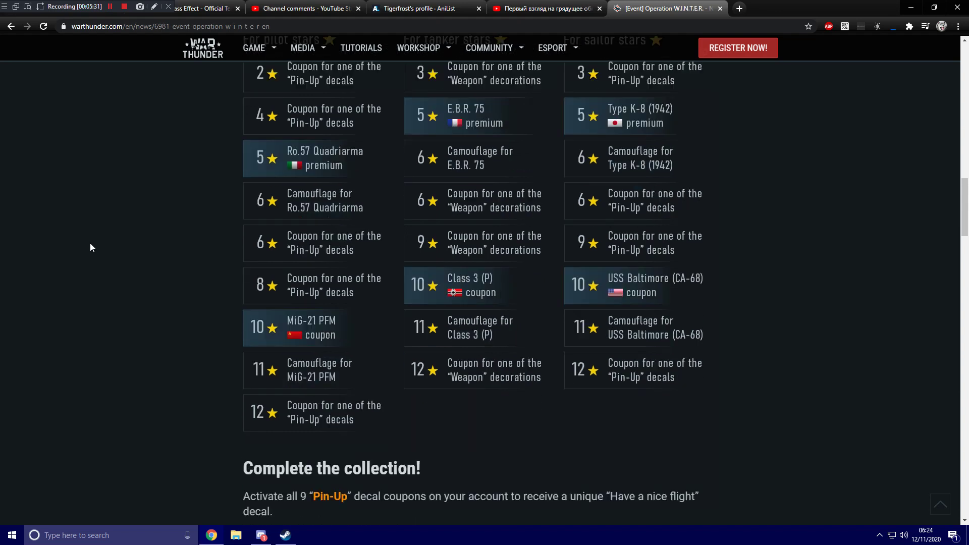
scroll(90, 247, "down", 3)
scroll(93, 251, "down", 1)
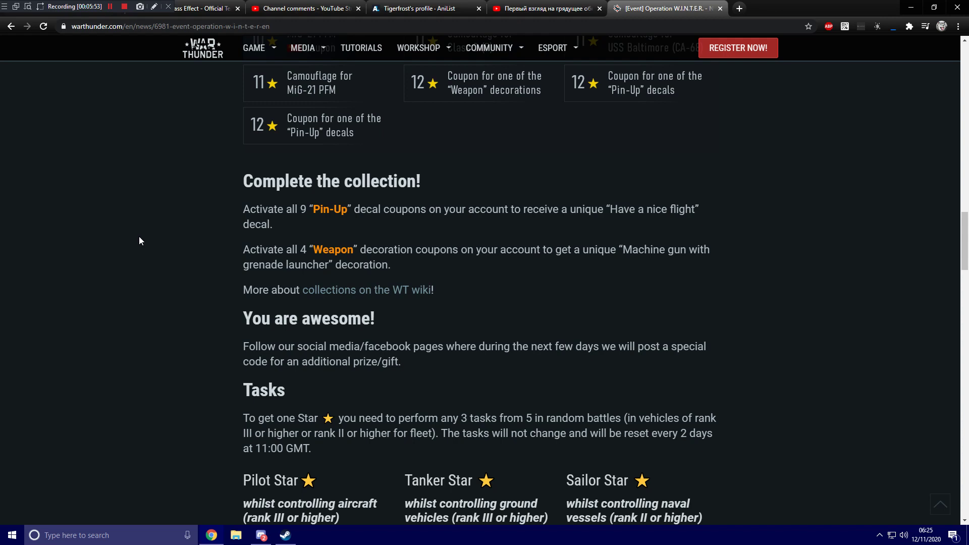
scroll(136, 231, "down", 2)
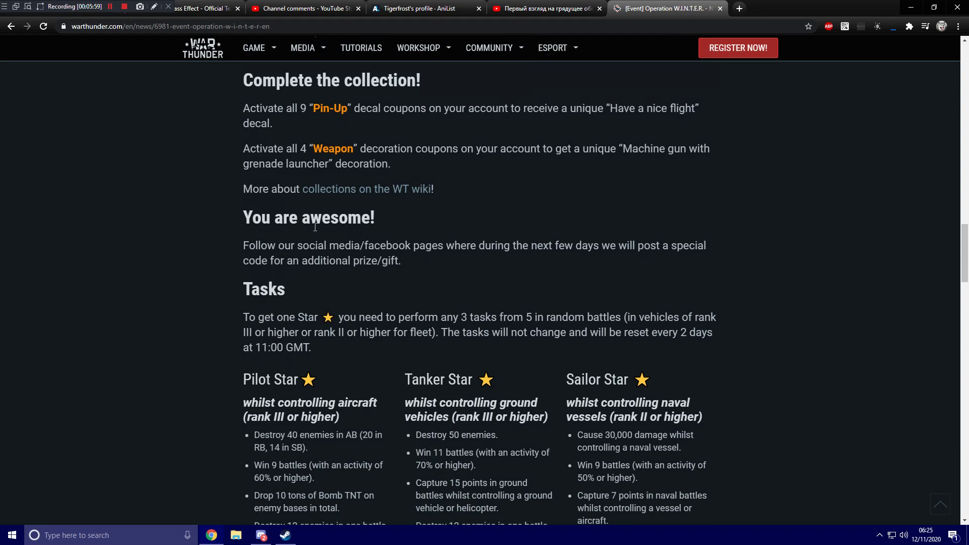
Step: Highlight the social media follow sentence, then clear the selection
mouse_move(288, 254)
left_mouse_down()
mouse_move(497, 247)
mouse_move(428, 264)
left_mouse_up()
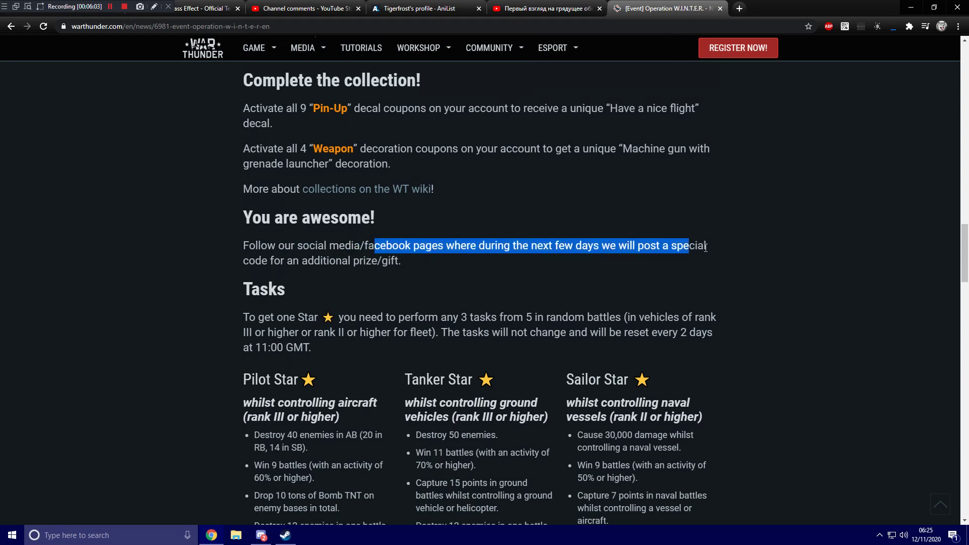
left_click(466, 273)
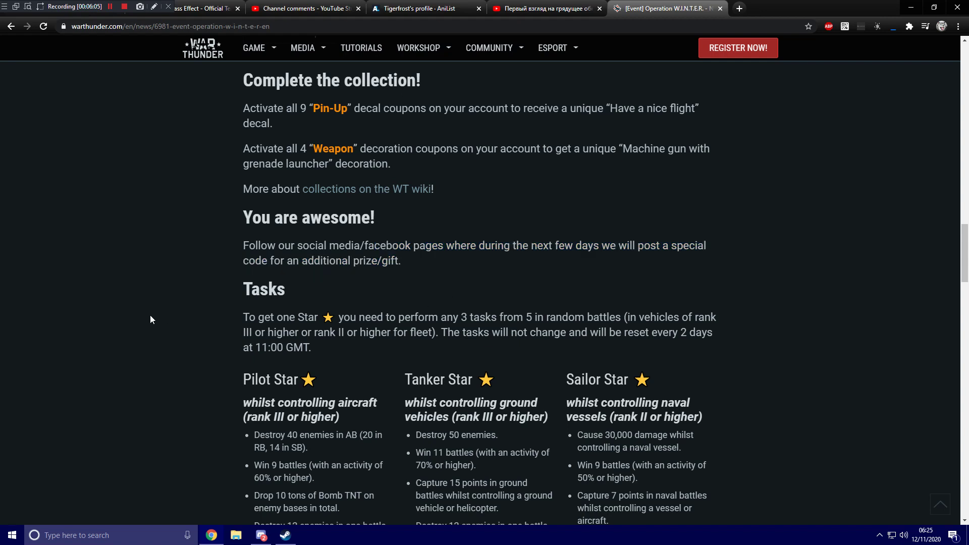
scroll(149, 318, "down", 1)
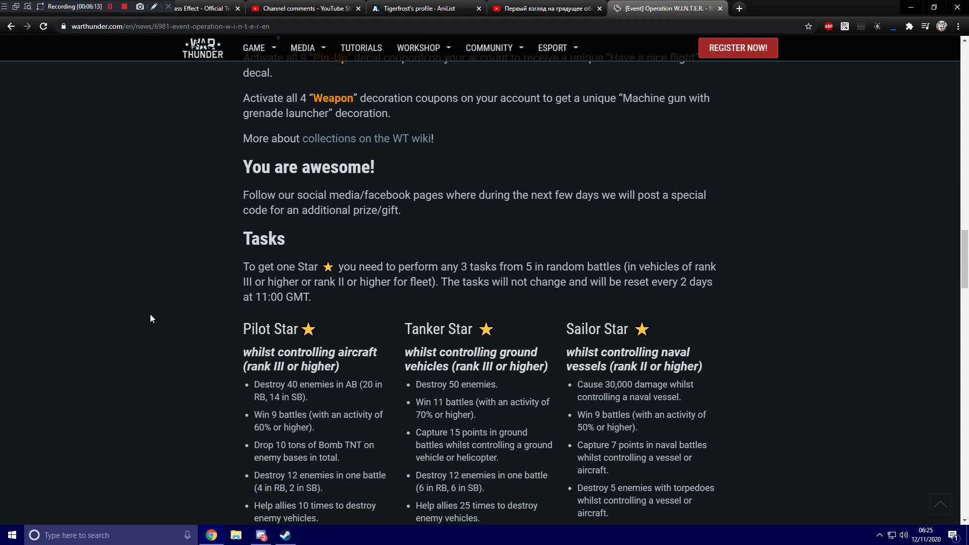
scroll(151, 317, "down", 2)
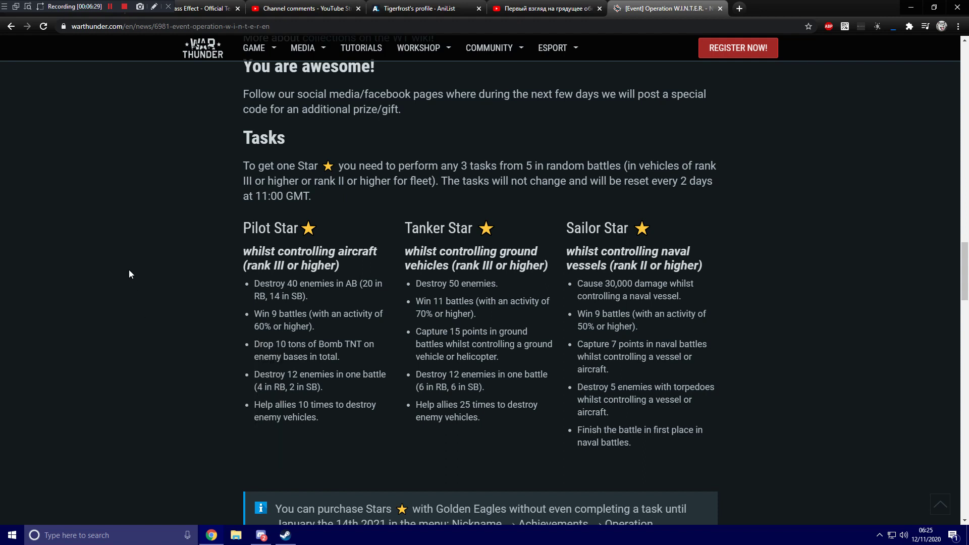
scroll(142, 270, "down", 2)
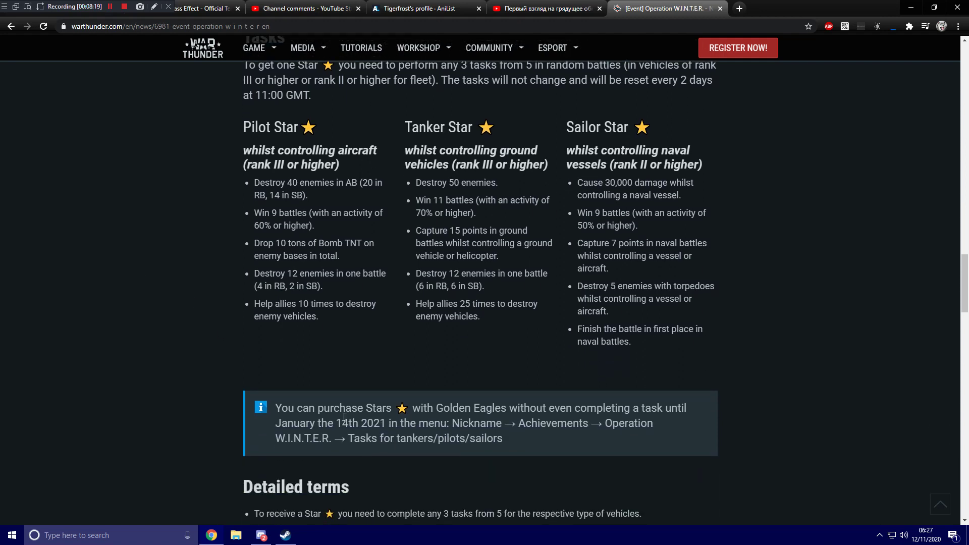
Step: Highlight and clear the Stars purchase note's opening and its January 14th 2021 date
left_click_drag(352, 409, 722, 405)
left_click(629, 441)
mouse_move(342, 423)
left_mouse_down()
mouse_move(651, 419)
mouse_move(536, 443)
left_mouse_up()
left_click(540, 430)
left_click(545, 446)
scroll(545, 446, "up", 8)
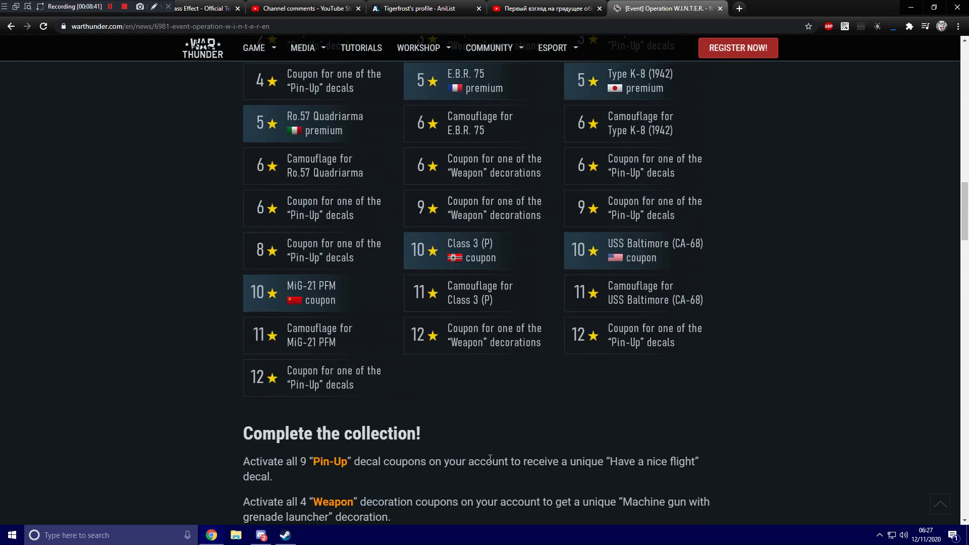
scroll(369, 433, "up", 1)
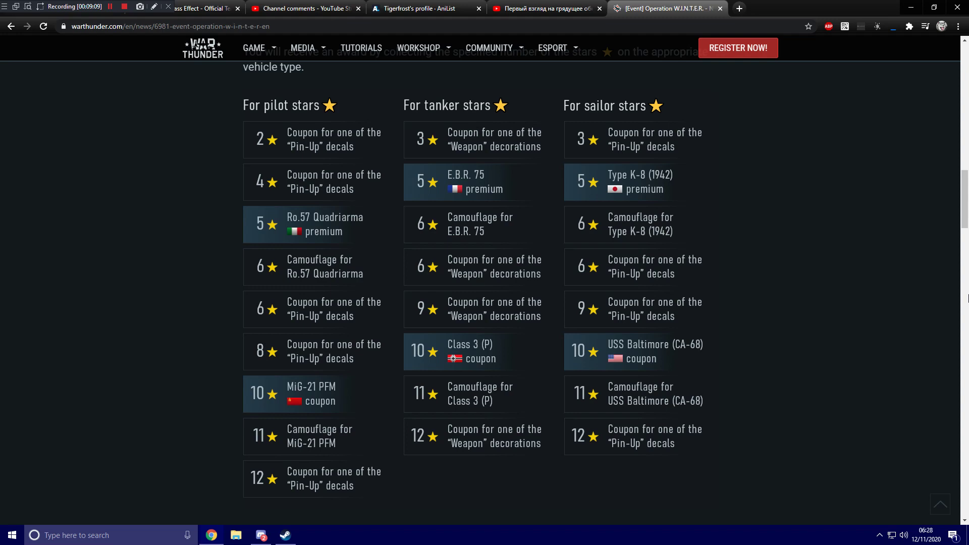
scroll(932, 213, "down", 3)
scroll(901, 224, "down", 3)
scroll(866, 217, "down", 3)
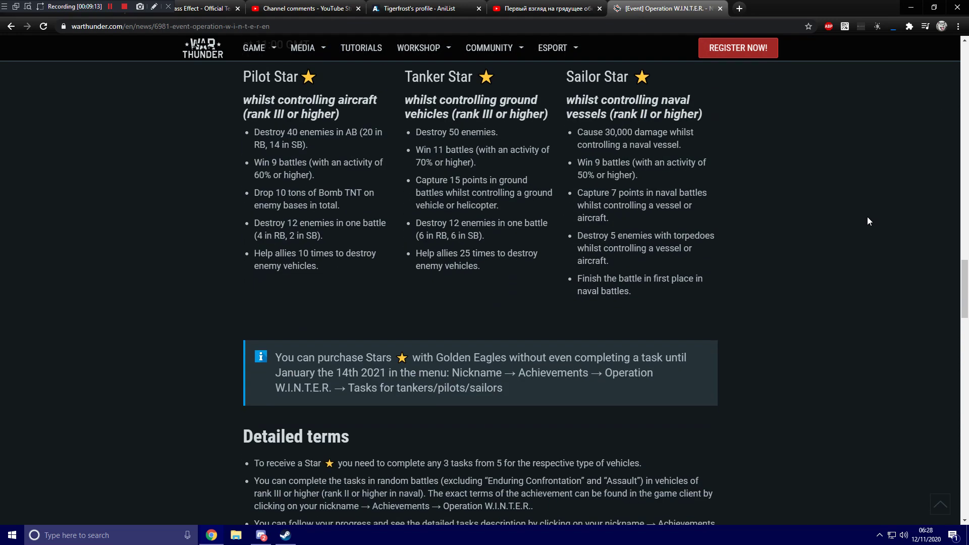
scroll(842, 217, "down", 1)
scroll(841, 217, "down", 2)
scroll(840, 217, "down", 1)
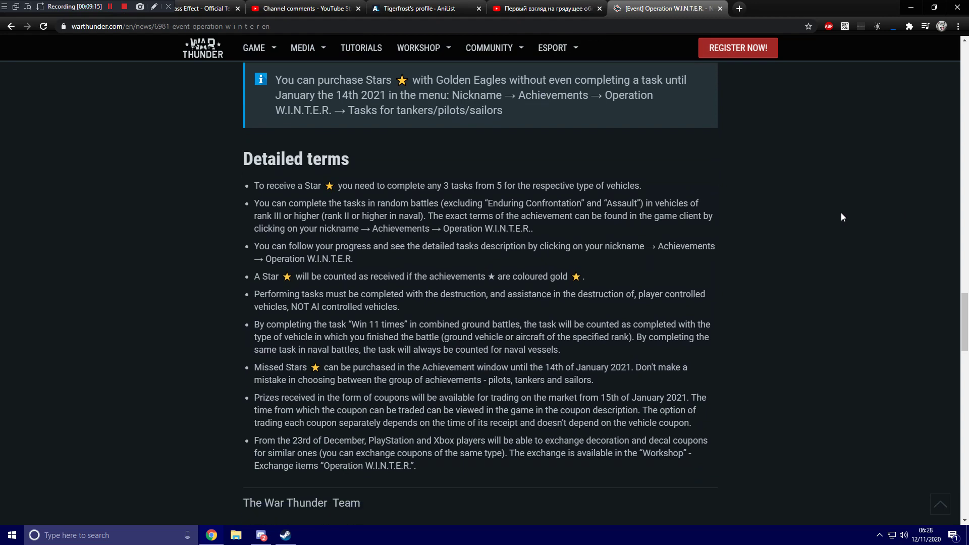
Step: Dismiss the page context menu, then select and clear the Pilot Star task list text
right_click(819, 246)
left_click(825, 134)
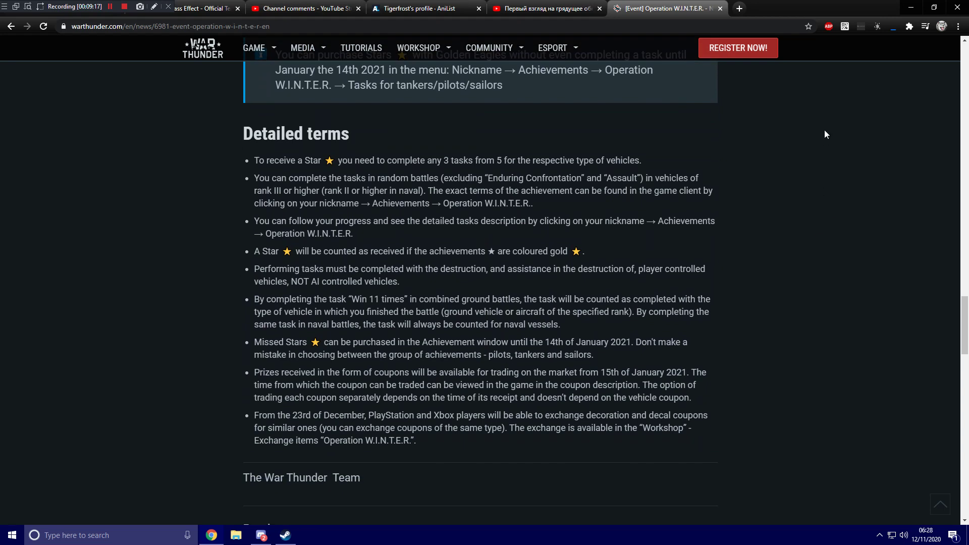
scroll(824, 134, "up", 4)
scroll(822, 207, "up", 5)
scroll(773, 275, "down", 3)
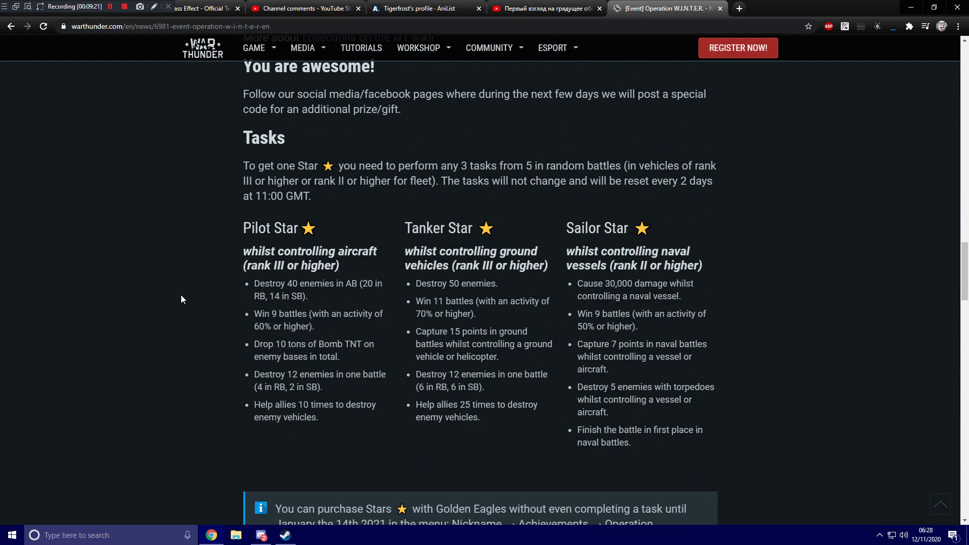
left_click_drag(252, 247, 347, 367)
left_click_drag(335, 414, 255, 283)
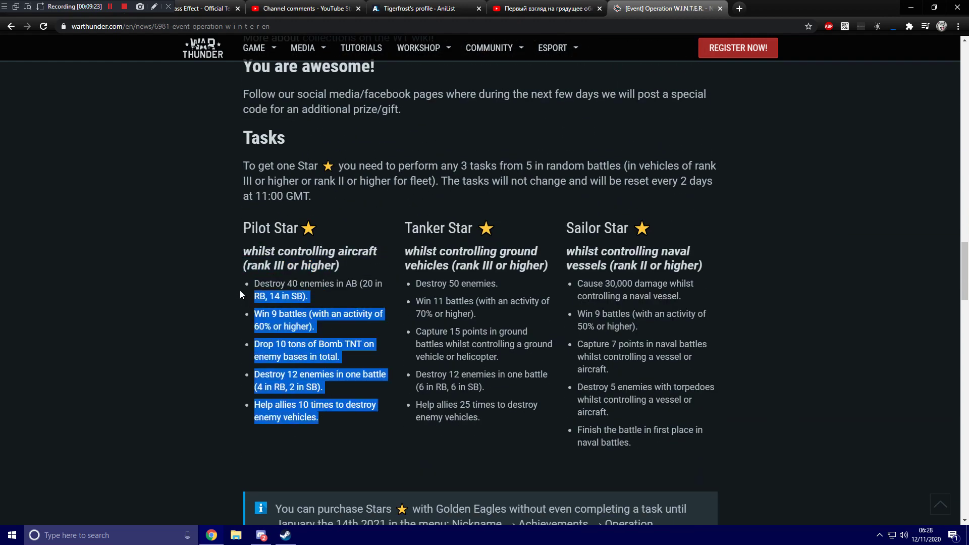
left_click(237, 289)
scroll(843, 228, "down", 3)
scroll(843, 227, "down", 2)
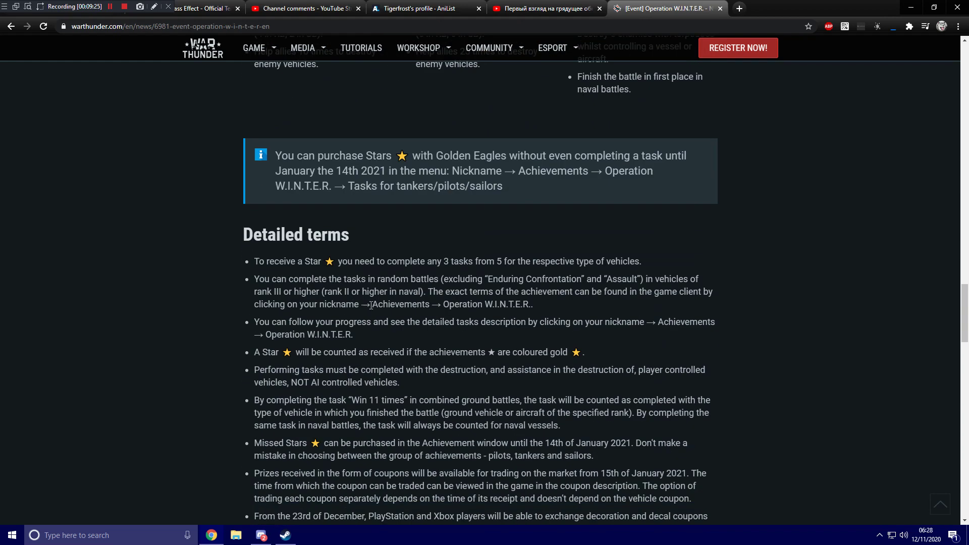
scroll(843, 227, "down", 1)
scroll(812, 240, "up", 1)
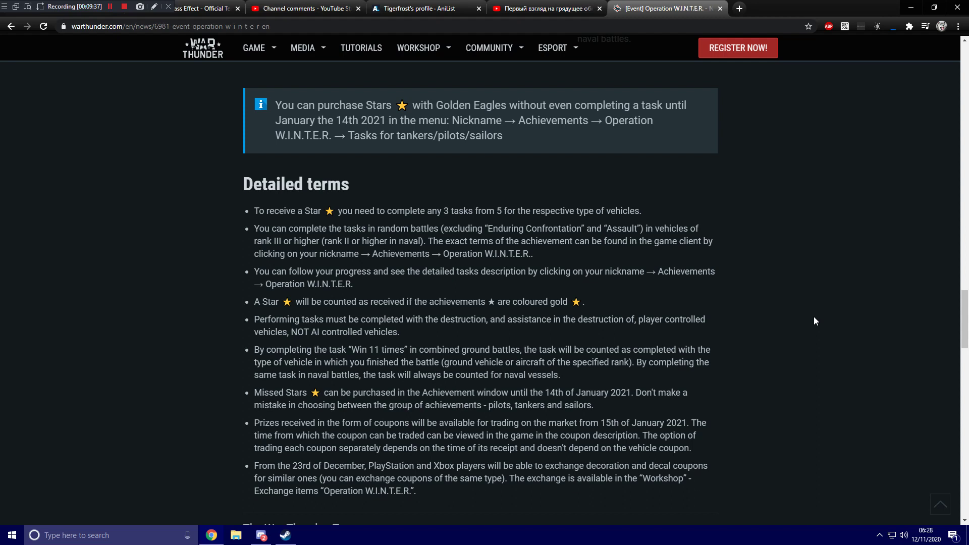
scroll(787, 286, "down", 2)
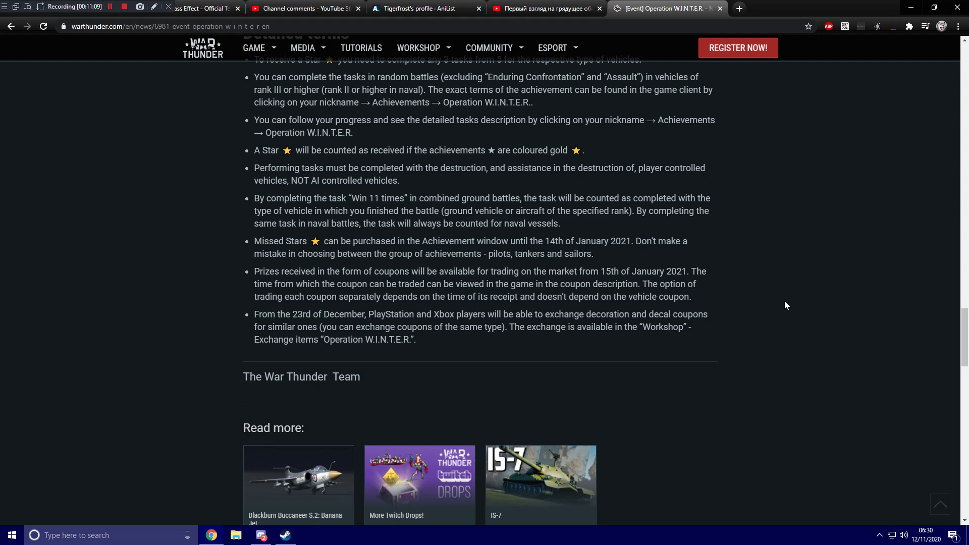
scroll(783, 302, "down", 3)
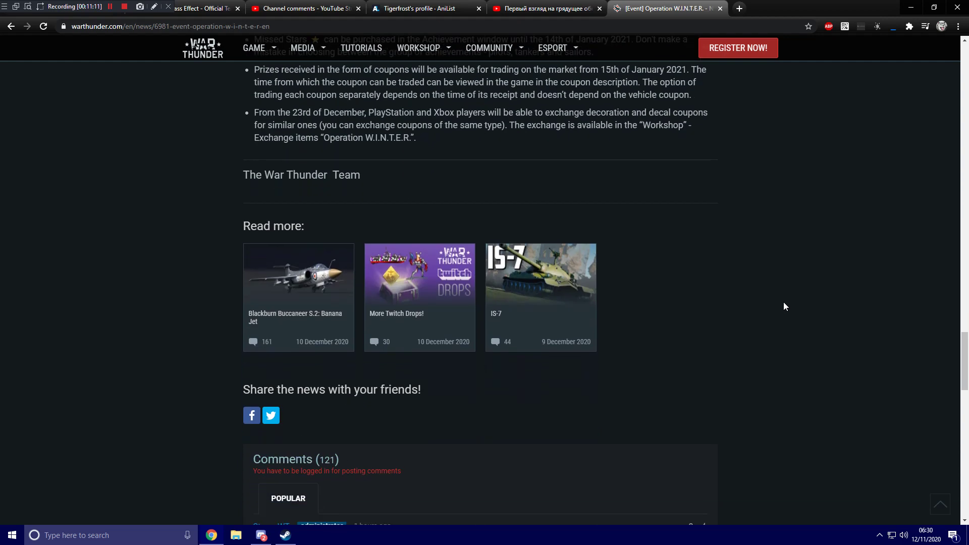
scroll(783, 306, "down", 1)
scroll(781, 304, "up", 1)
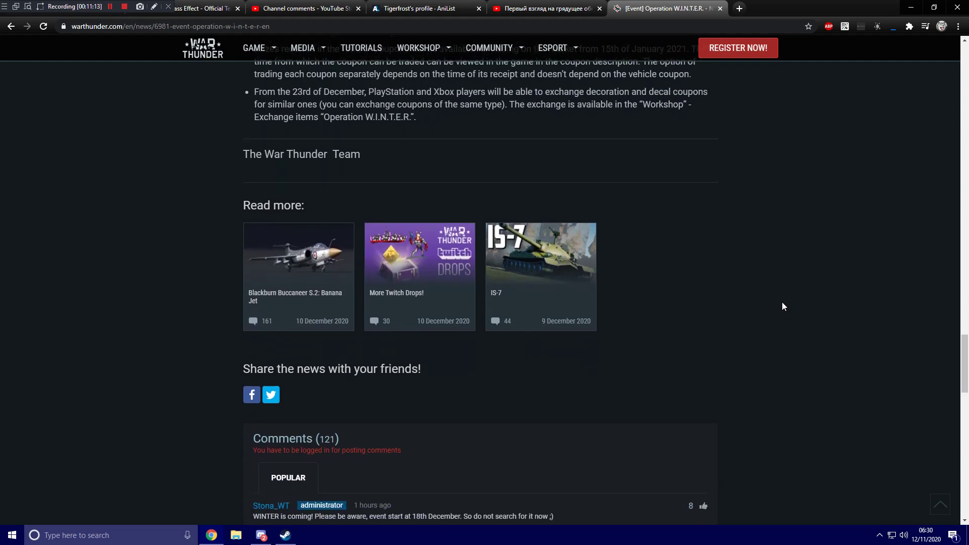
scroll(818, 309, "up", 5)
scroll(850, 313, "up", 1)
scroll(848, 227, "up", 5)
scroll(844, 242, "up", 5)
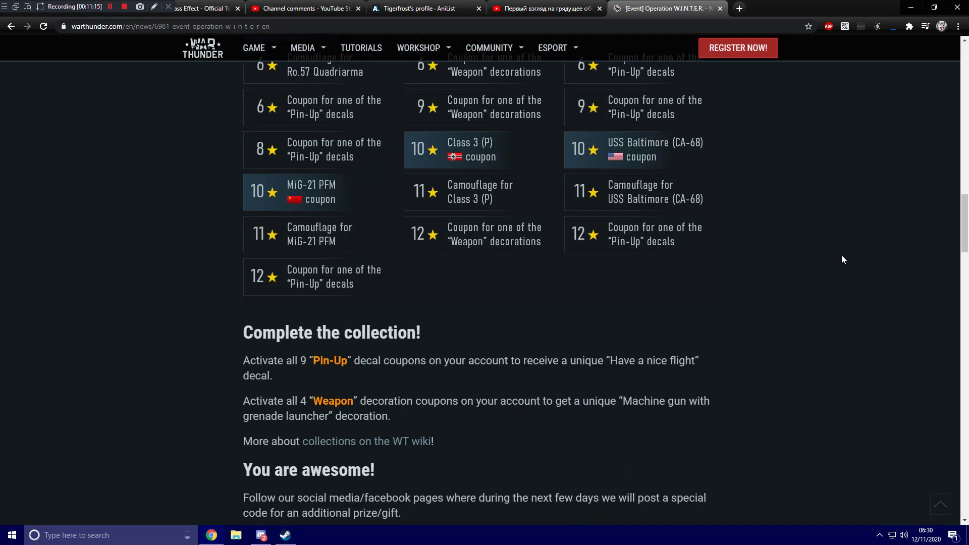
scroll(826, 281, "up", 5)
scroll(803, 312, "up", 4)
scroll(803, 312, "up", 2)
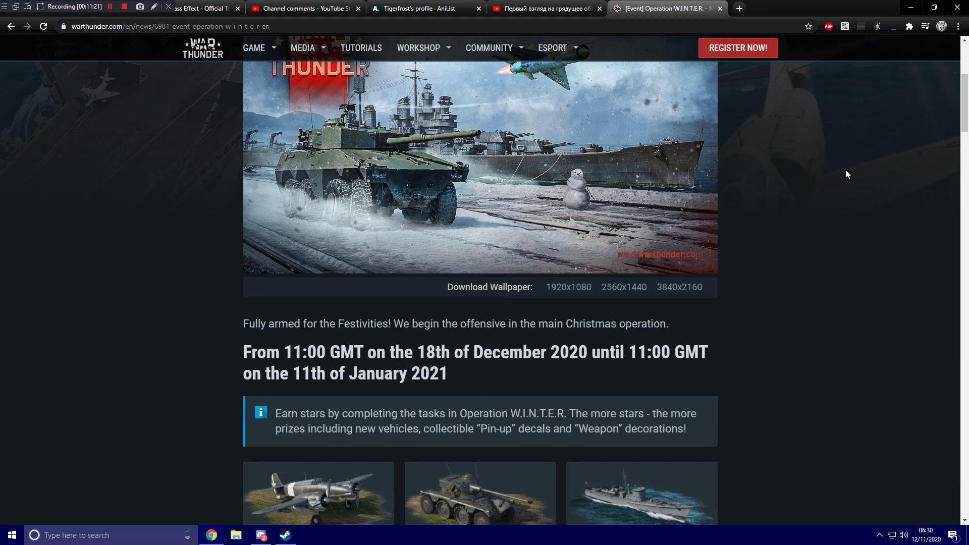
scroll(891, 112, "down", 1)
scroll(859, 271, "down", 2)
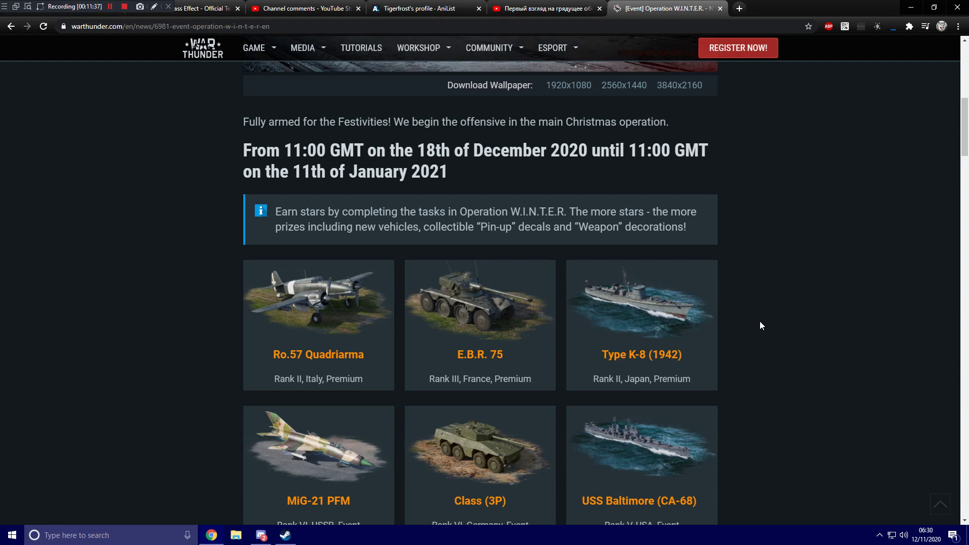
scroll(759, 326, "down", 2)
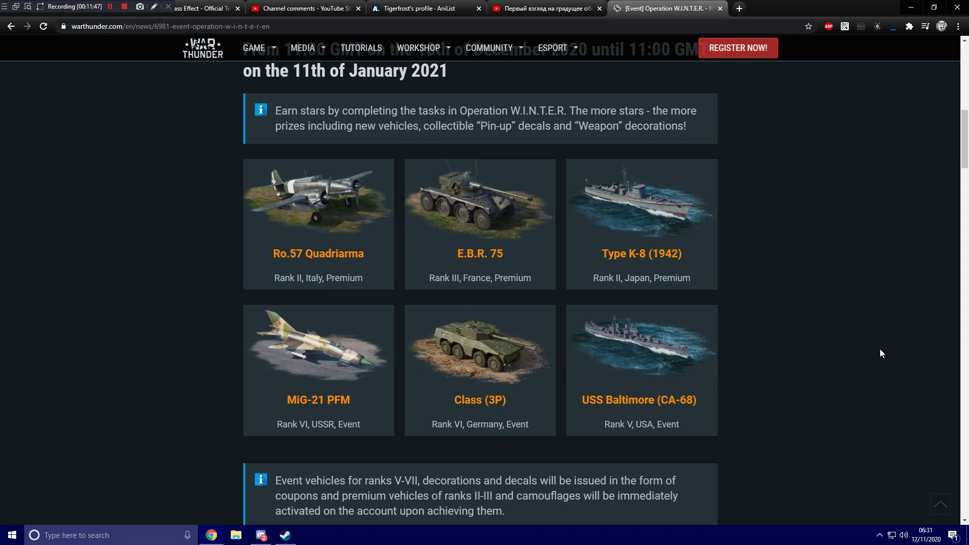
scroll(881, 343, "up", 12)
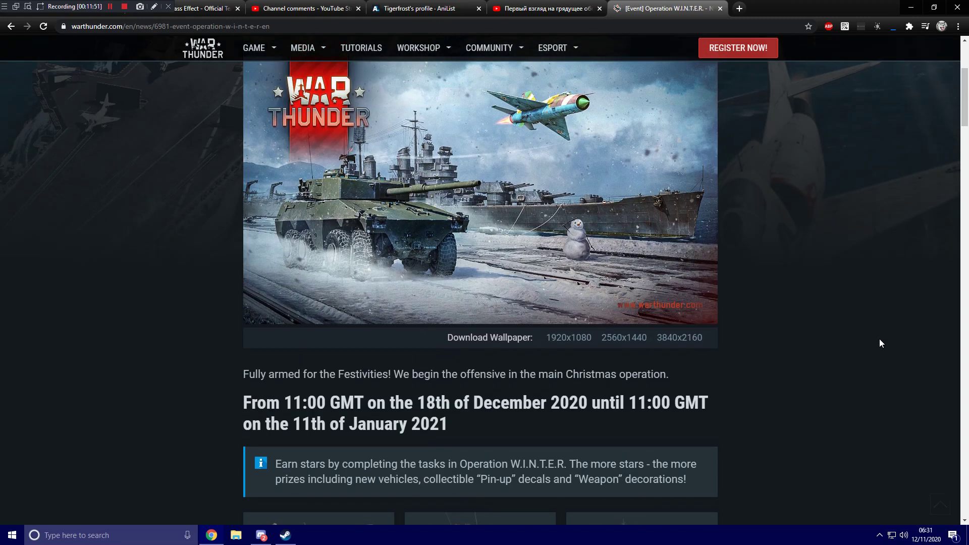
scroll(878, 339, "down", 1)
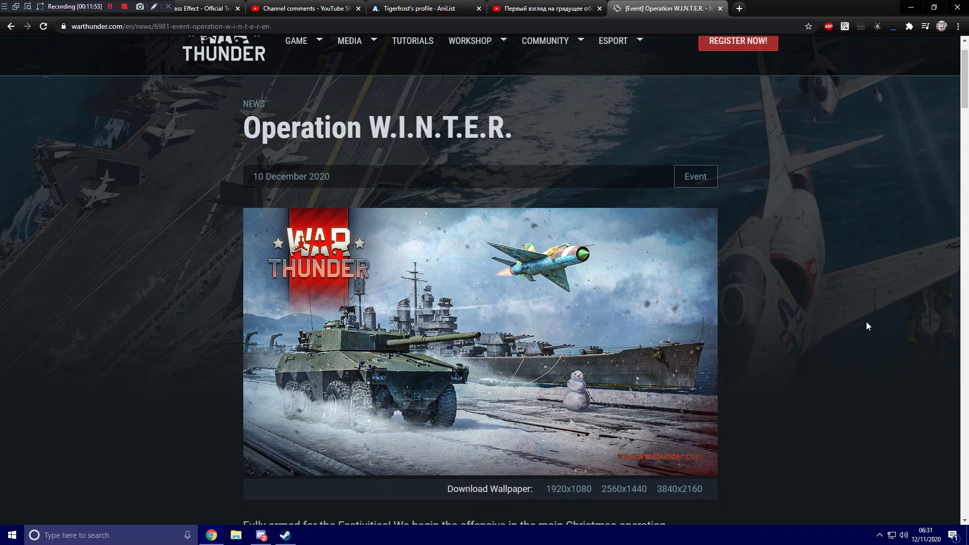